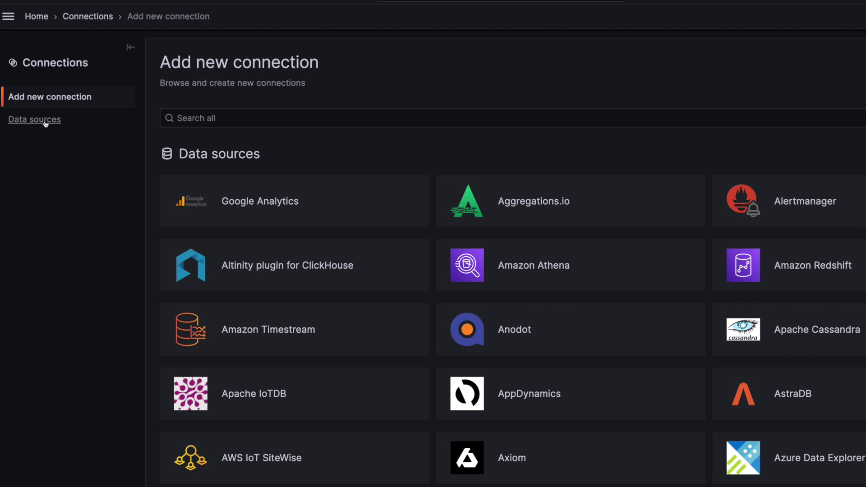
Review the TestData data source settings and browse its list of test data scenarios.
left_click(46, 122)
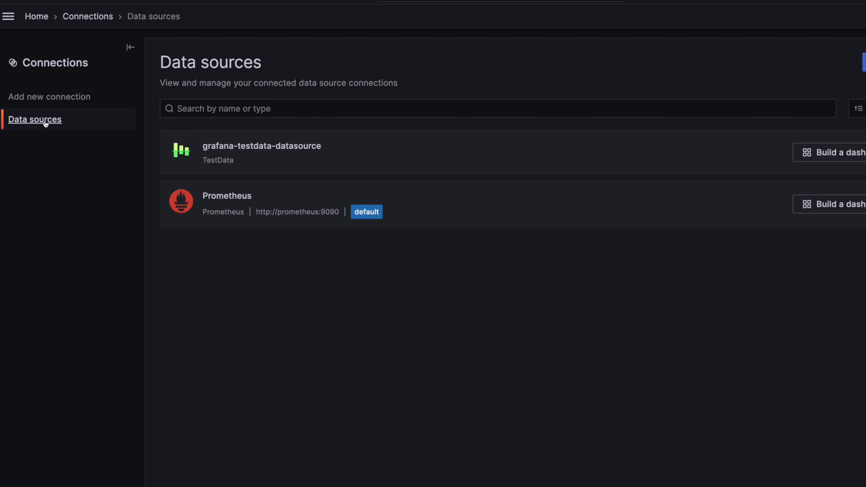
left_click(243, 151)
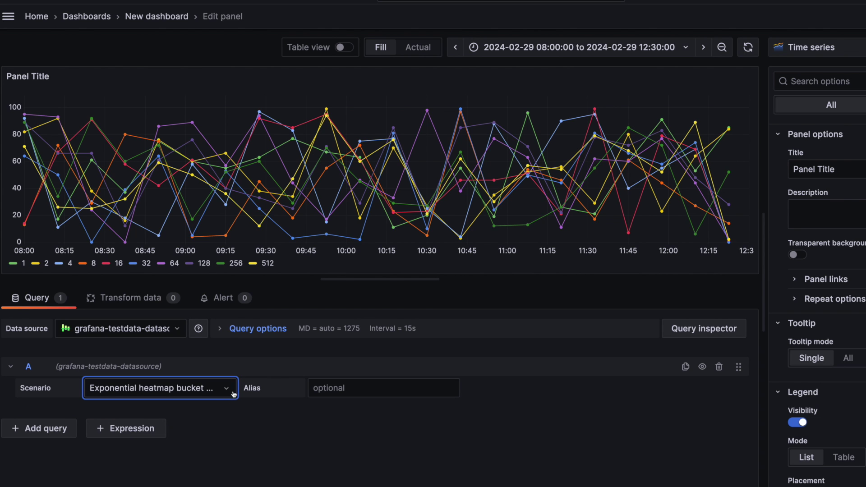
left_click(233, 394)
scroll(176, 430, "down", 1)
scroll(165, 435, "down", 1)
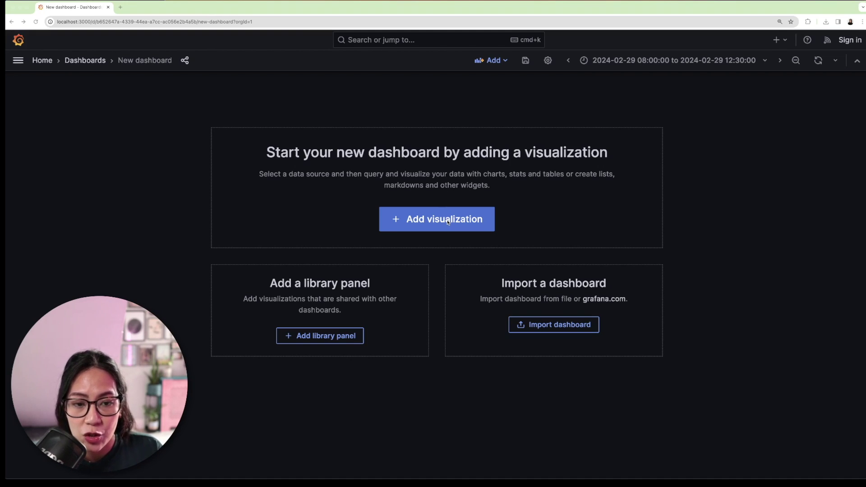
Add a first panel fed by the TestData source and browse the visualization types.
left_click(448, 221)
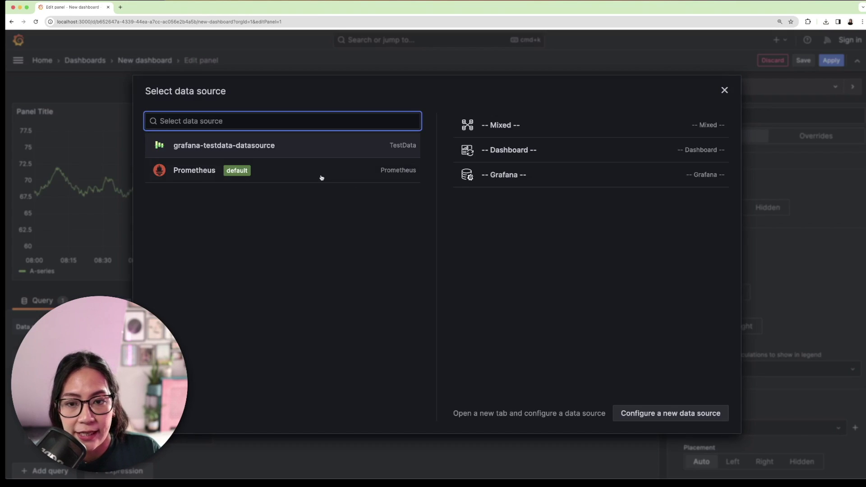
left_click(267, 148)
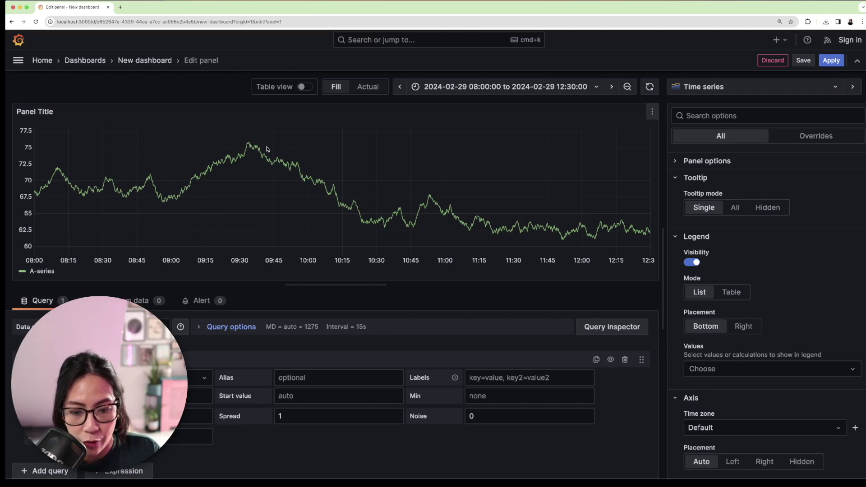
left_click(717, 92)
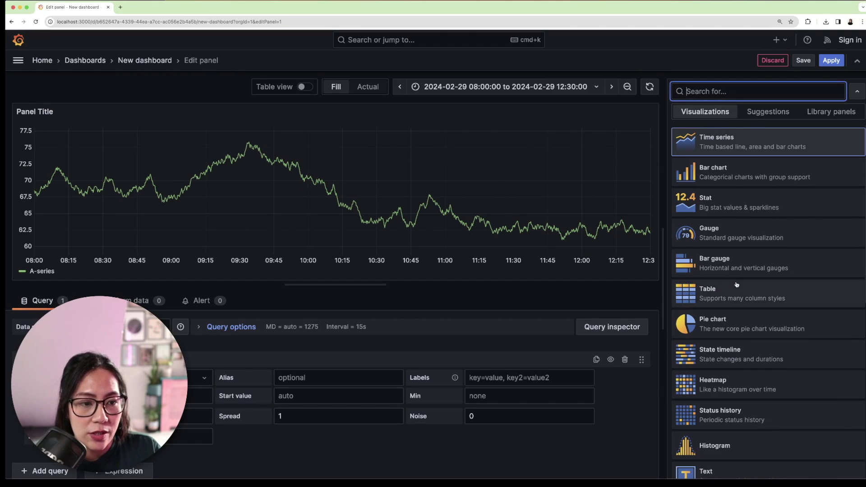
scroll(733, 262, "down", 5)
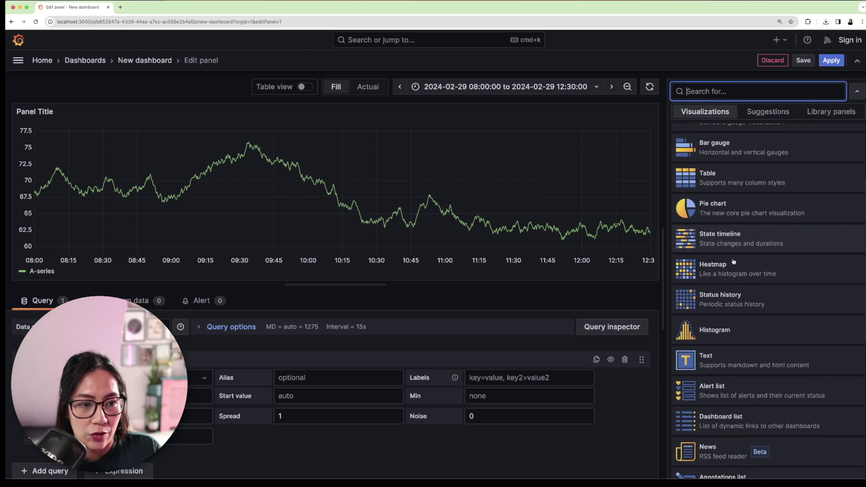
Switch the panel's visualization to State timeline.
left_click(723, 246)
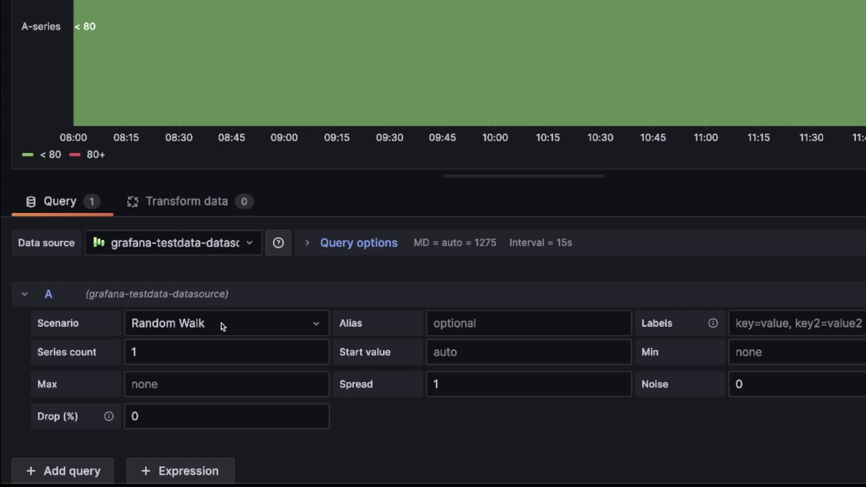
Set the query scenario to CSV Content and paste the Server A/Server B status CSV.
left_click(148, 380)
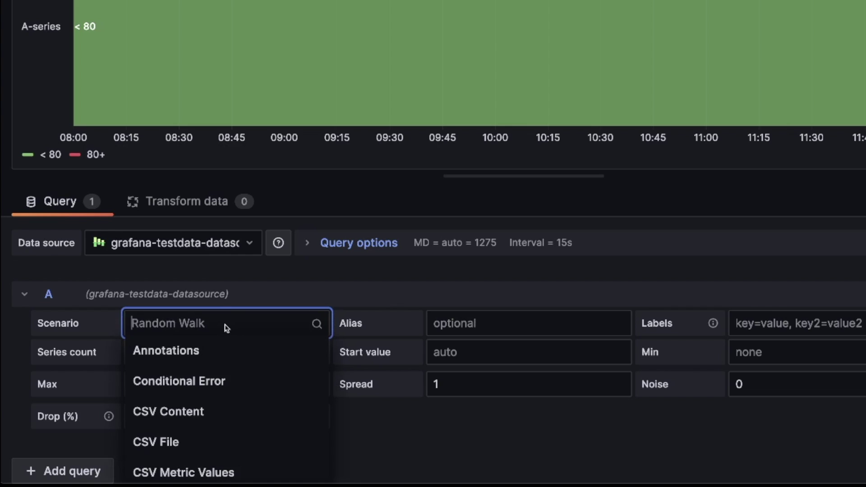
left_click(199, 411)
left_click(164, 410)
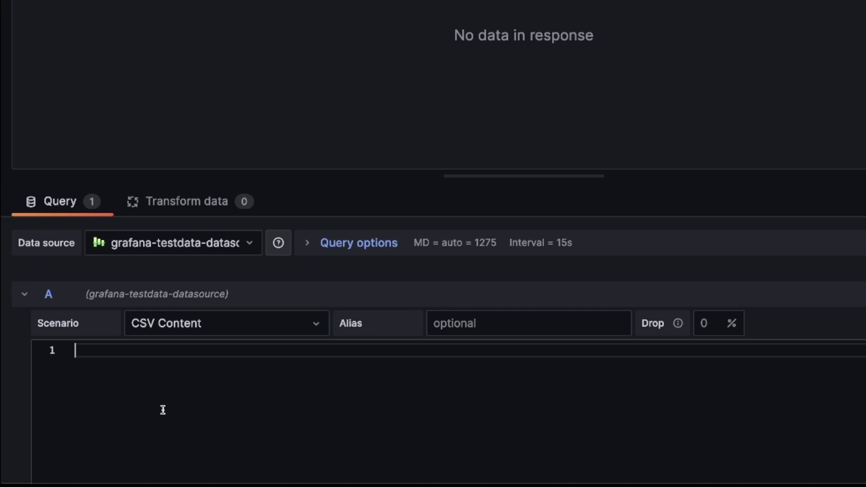
key("ctrl+v")
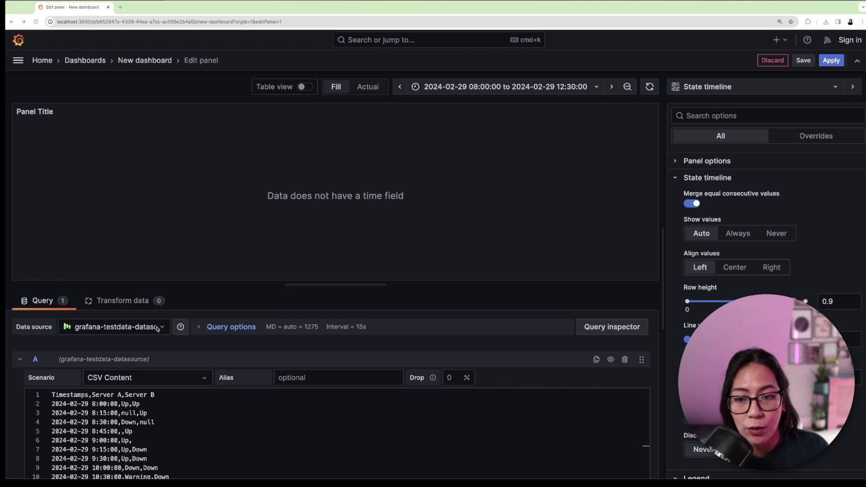
Add a Convert field type transformation making Timestamps a time field, and reapply the time range.
left_click(123, 302)
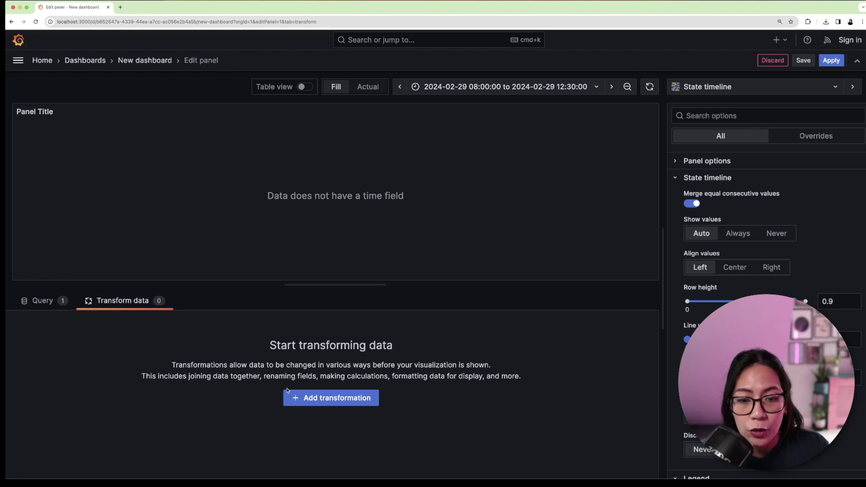
left_click(301, 394)
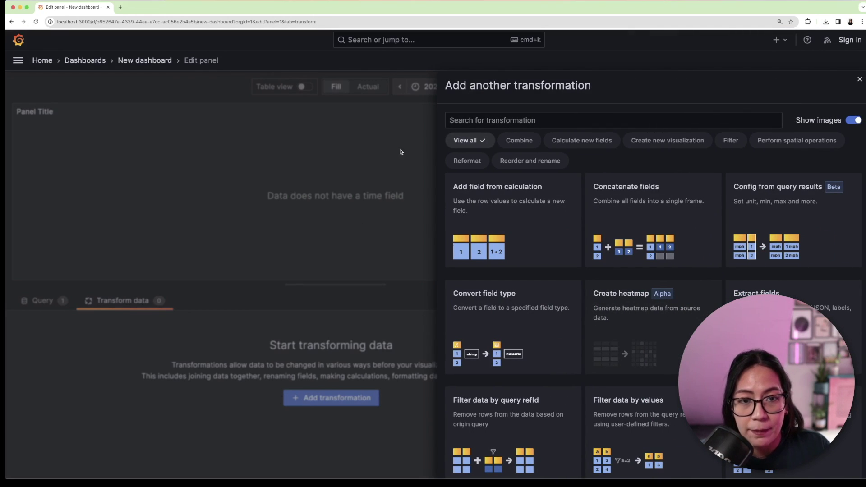
left_click(511, 323)
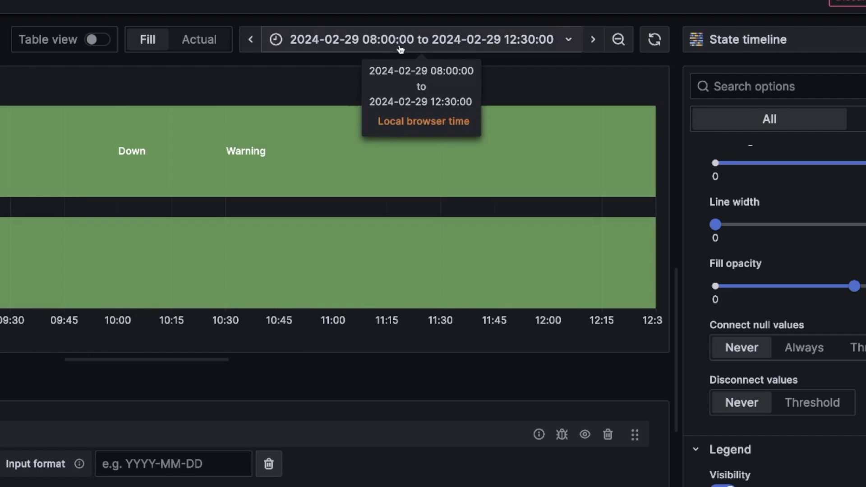
left_click(492, 88)
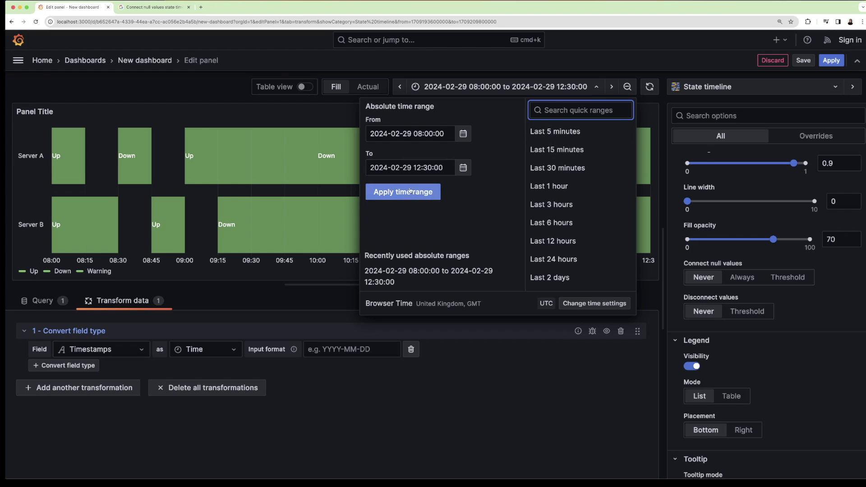
left_click(271, 217)
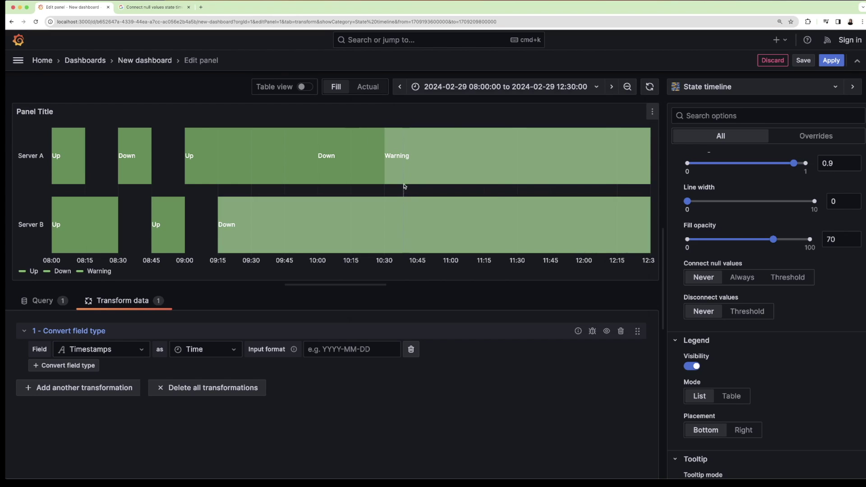
Toggle Merge equal consecutive values off and back on, and center-align the state labels.
left_click(404, 187)
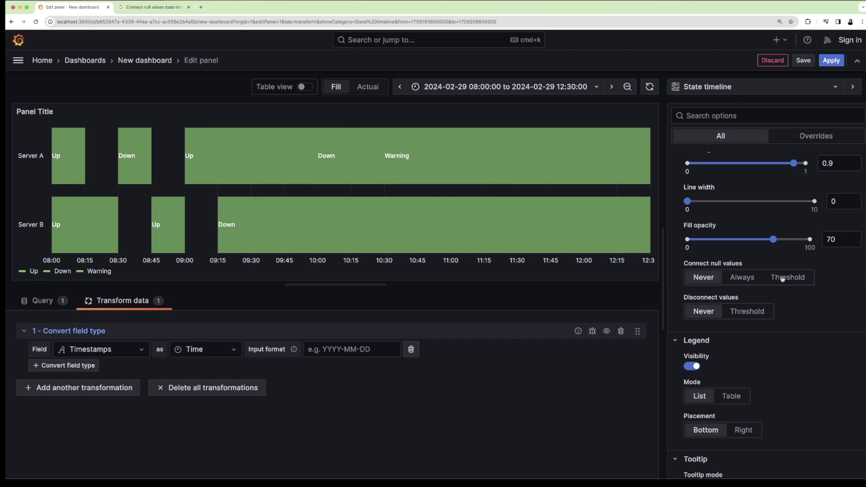
scroll(750, 258, "up", 3)
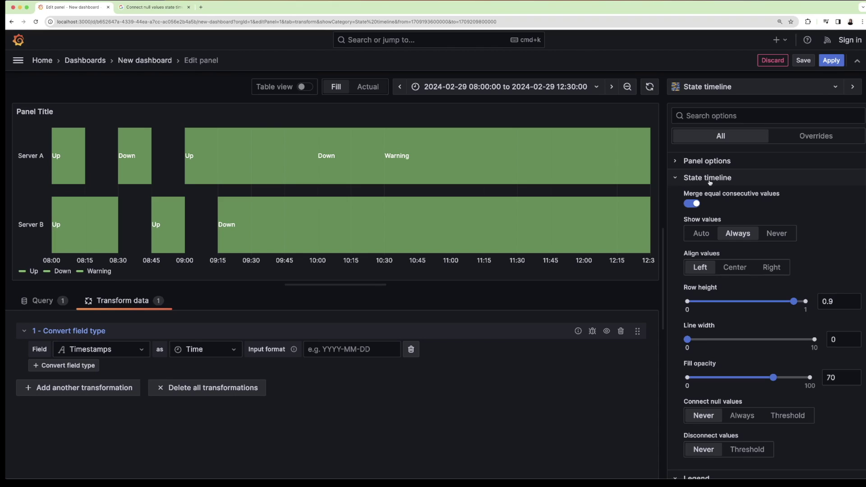
left_click(696, 205)
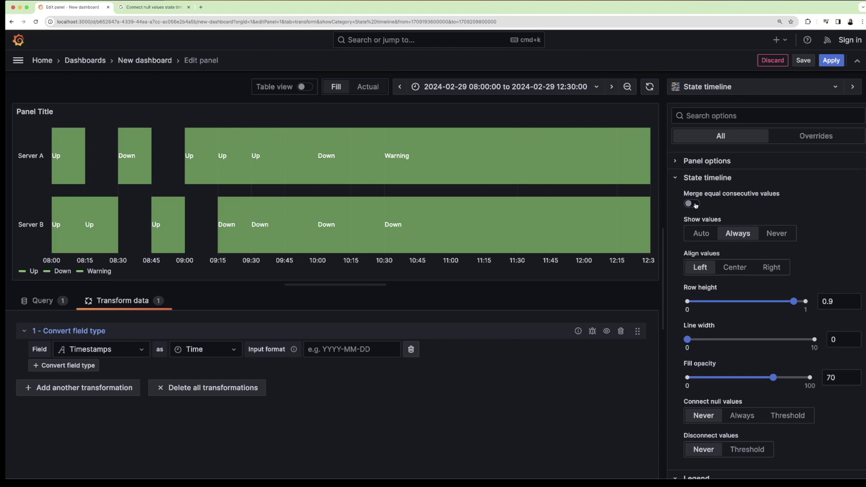
left_click(688, 205)
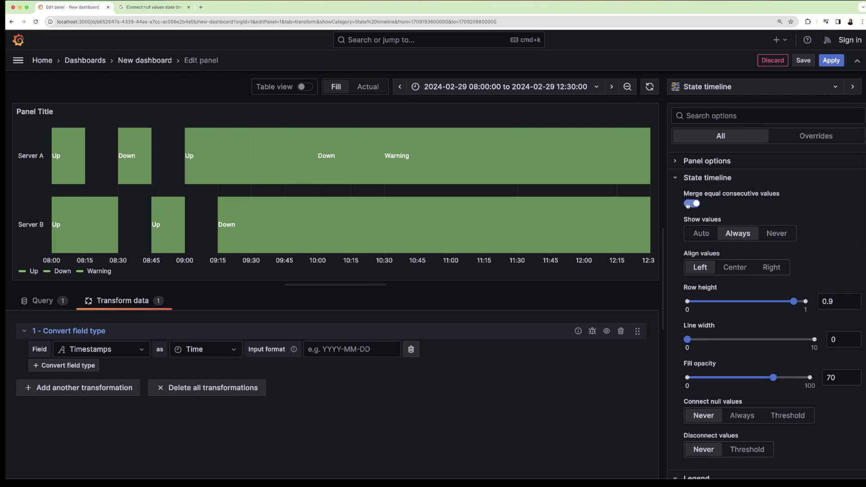
left_click(734, 269)
Try Connect null values set to Always, then revert it to Never.
scroll(734, 290, "down", 4)
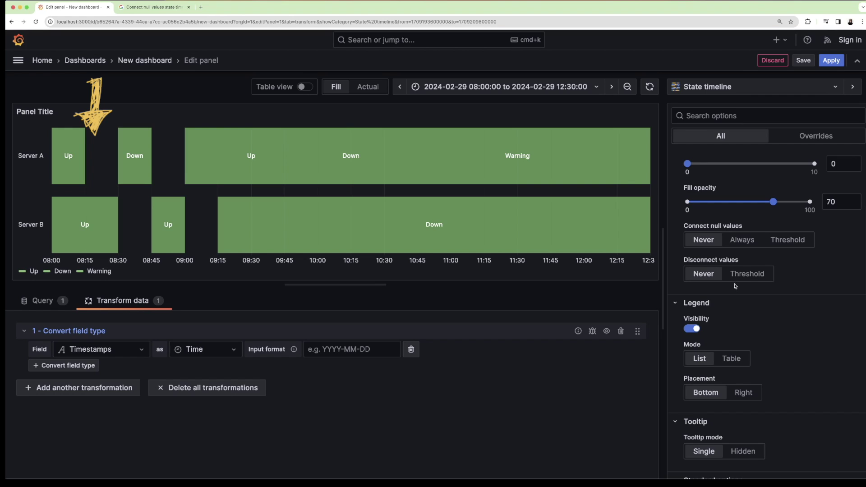
left_click(738, 243)
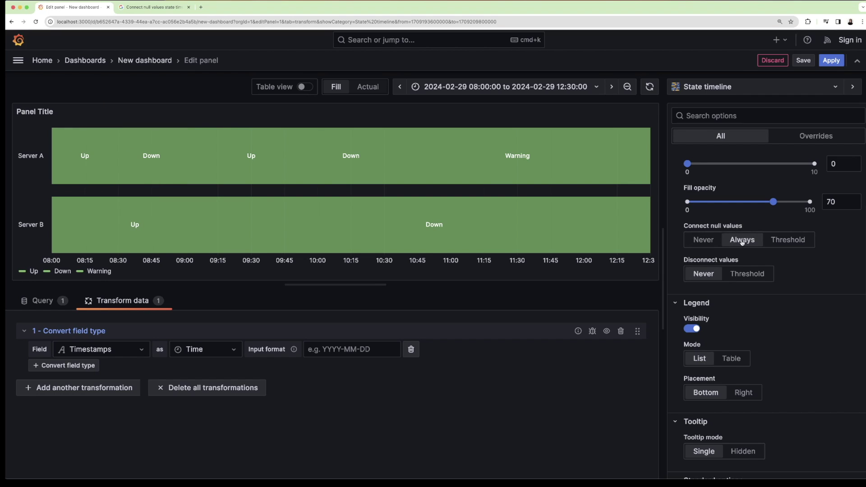
left_click(708, 243)
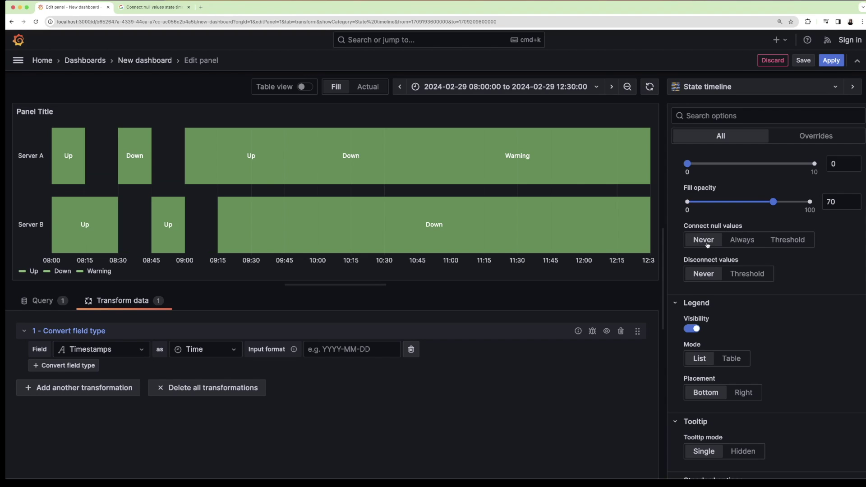
scroll(708, 256, "down", 1)
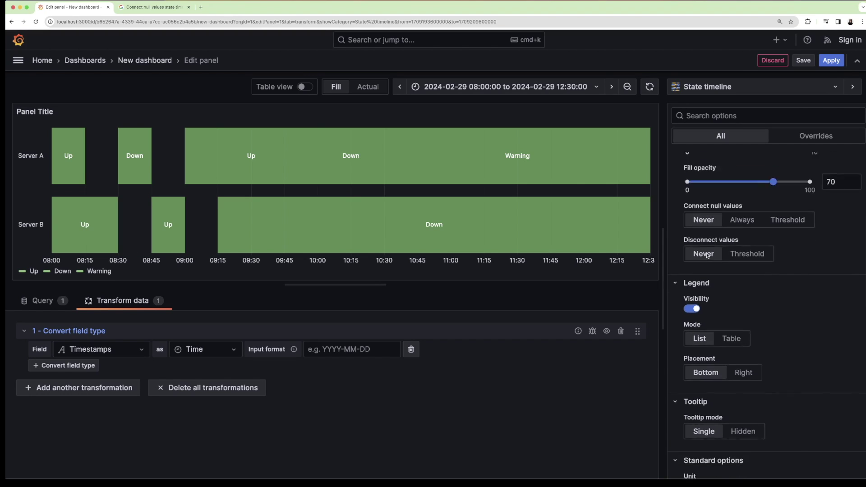
scroll(708, 256, "down", 3)
scroll(708, 255, "down", 3)
Add an 'Up' value mapping coloured green.
scroll(708, 255, "down", 4)
scroll(707, 254, "down", 2)
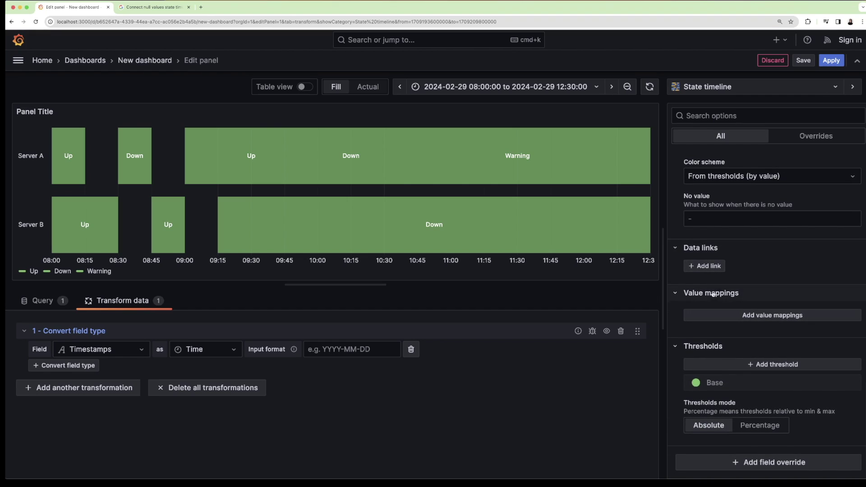
left_click(741, 314)
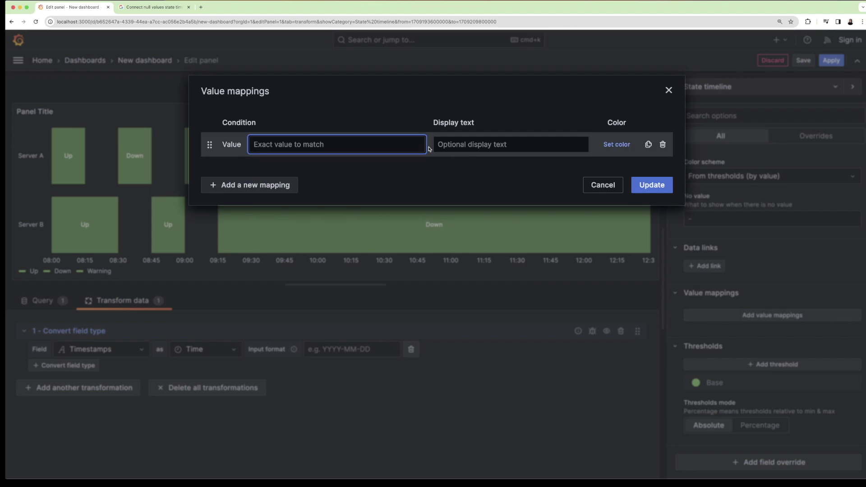
type("Up")
left_click(617, 145)
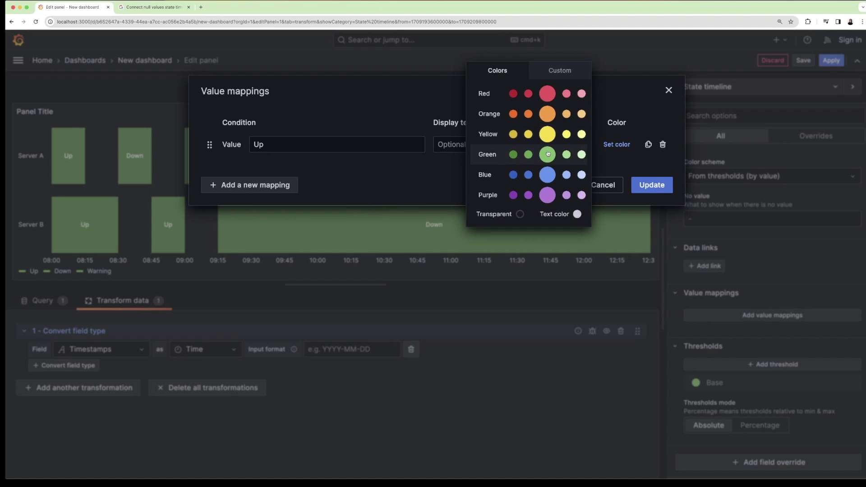
left_click(547, 152)
Add 'Warning' and 'Down' value mappings coloured orange and red.
left_click(648, 145)
double_click(371, 170)
type("Warning")
left_click(648, 144)
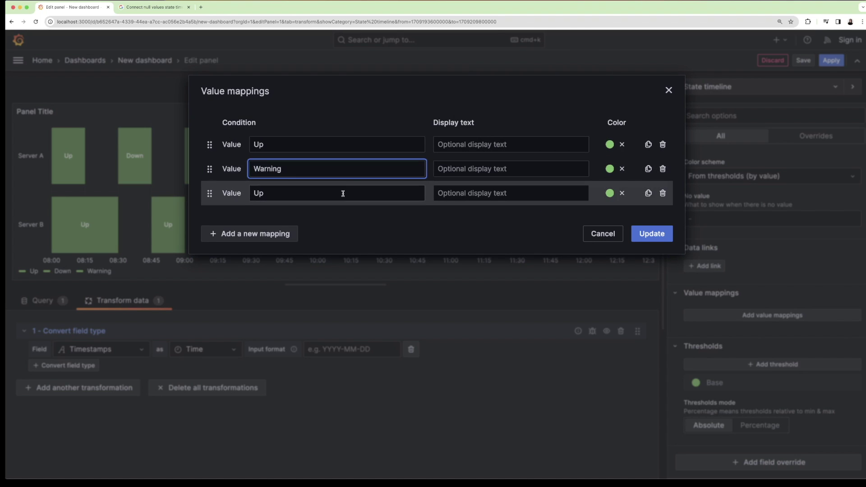
double_click(344, 193)
type("Down")
left_click(610, 169)
left_click(554, 162)
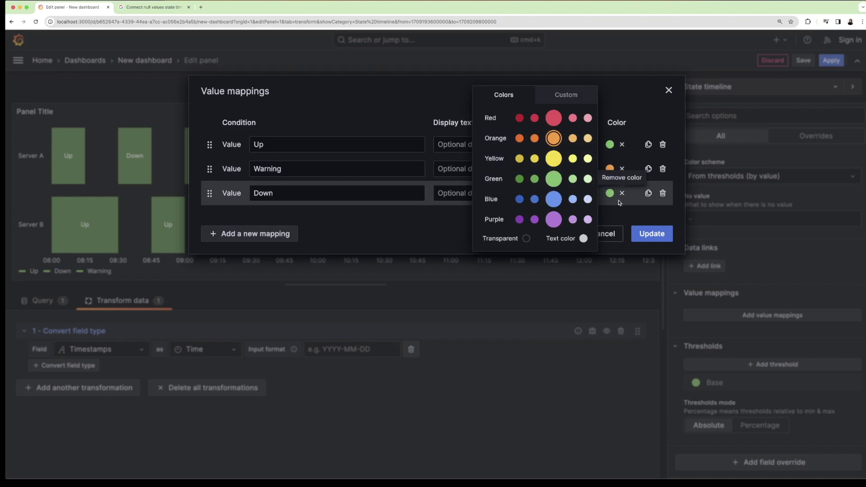
left_click(609, 193)
left_click(553, 143)
Apply the value mappings, delete the 80 threshold, and save the dashboard.
left_click(652, 234)
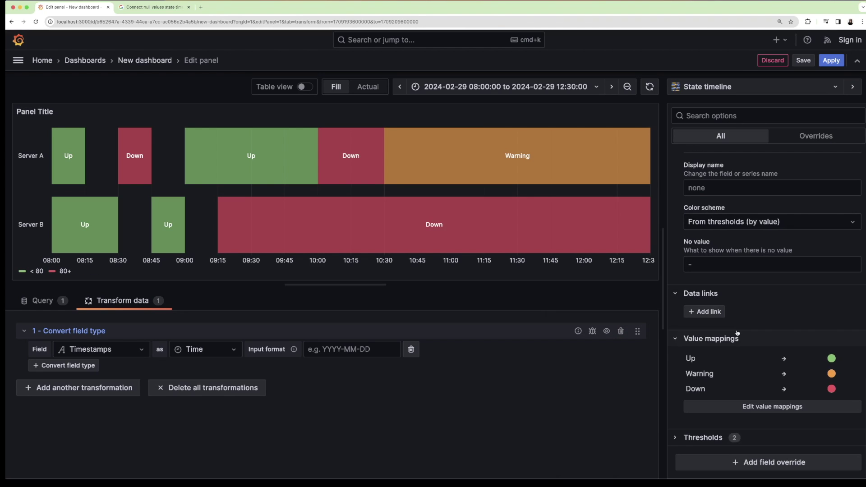
left_click(677, 438)
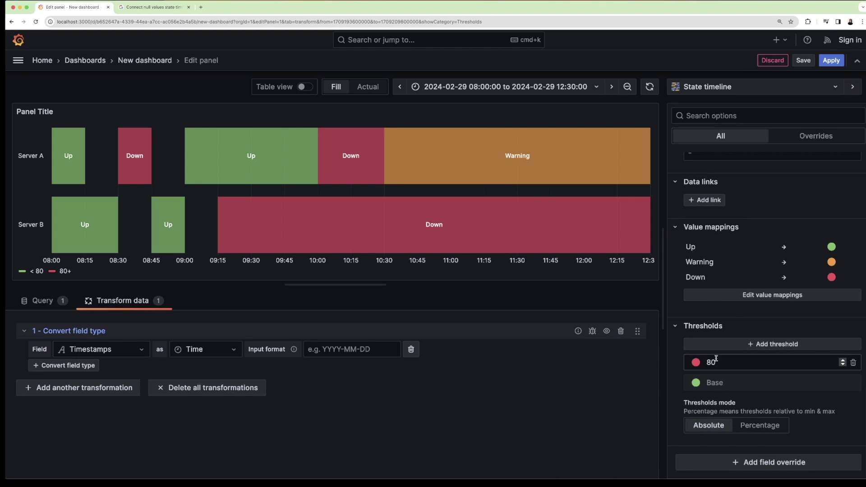
left_click(853, 362)
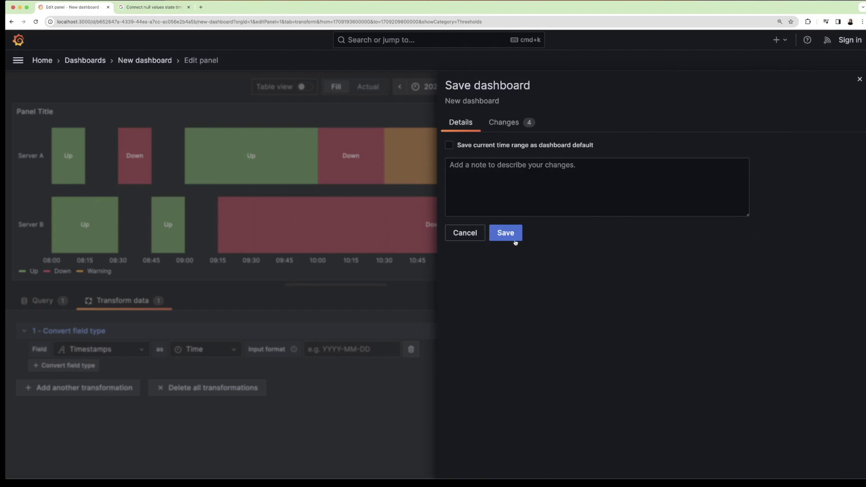
left_click(508, 232)
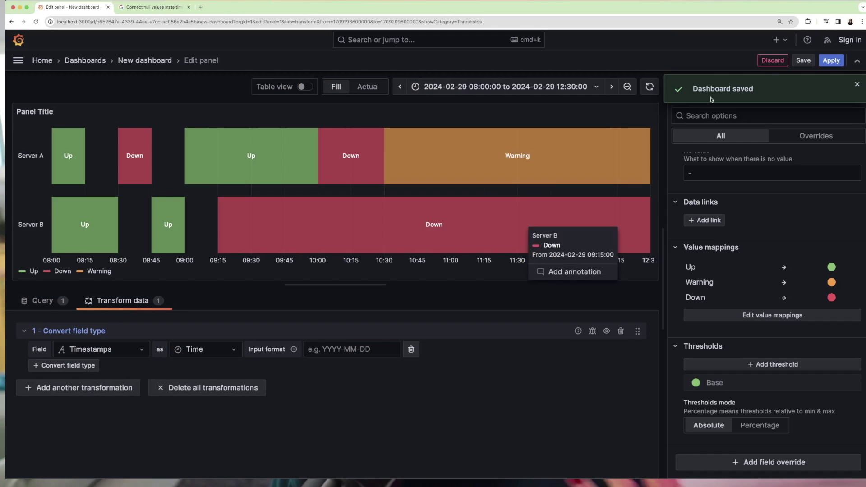
Leave the panel editor with Escape to view the coloured state timeline on the dashboard.
key("Escape")
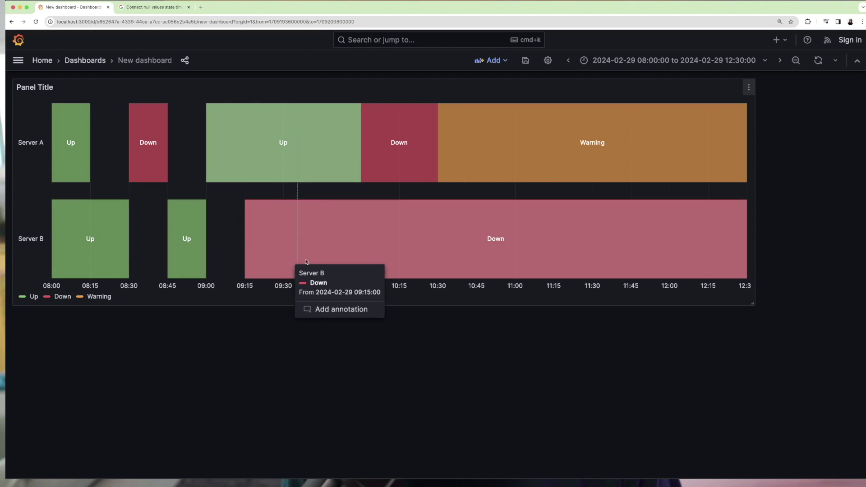